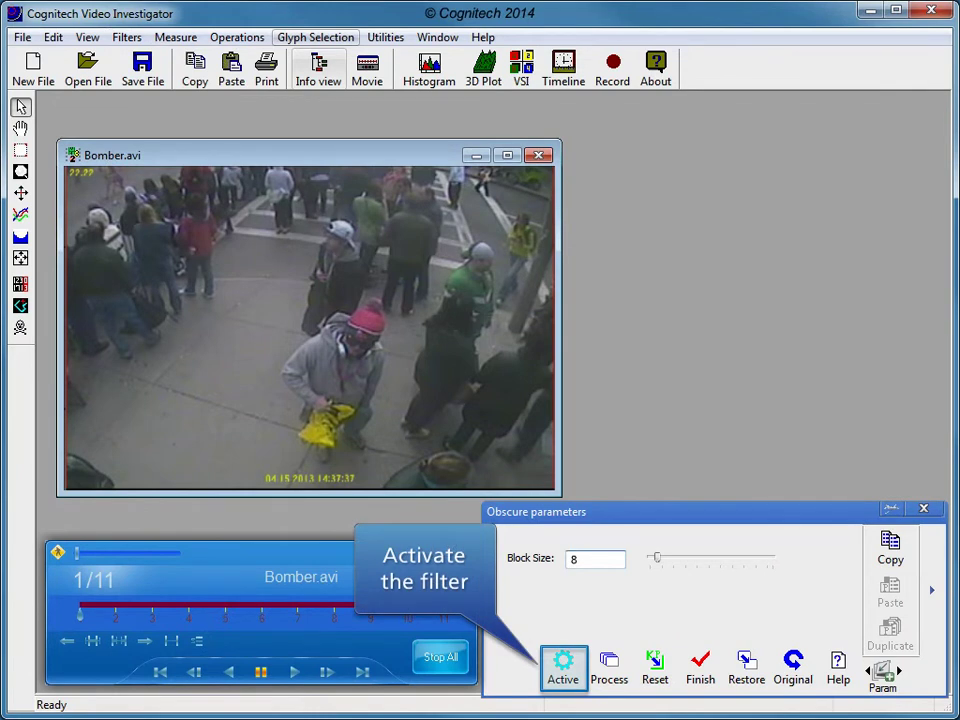
Step: Activate the Obscure filter on frame 1, show the original image, and select a rectangular region around the head of the person in green
left_click(563, 665)
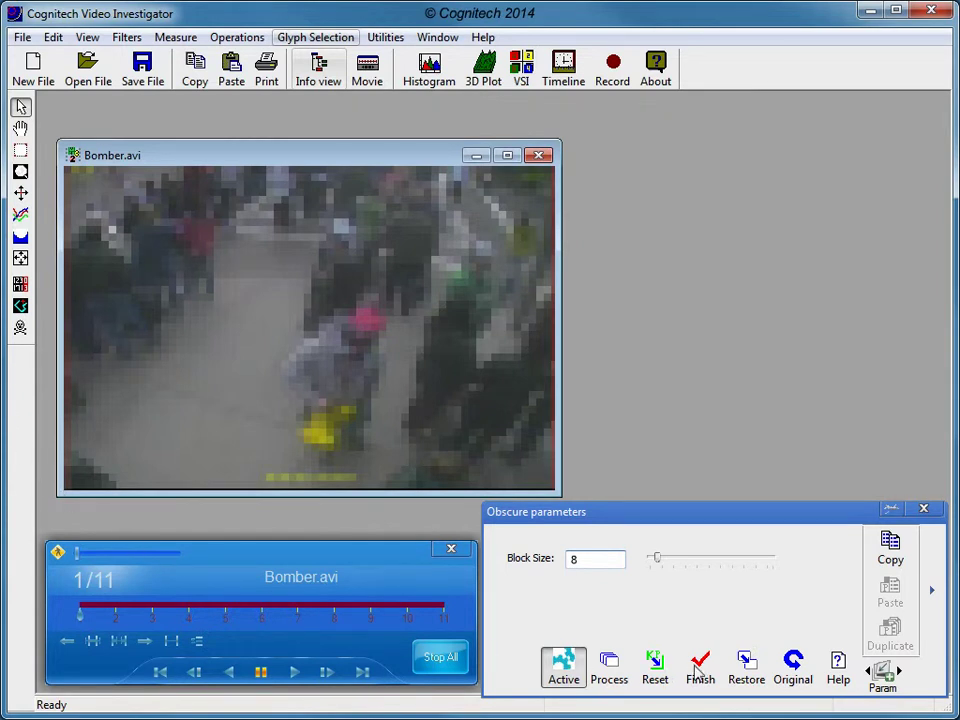
left_click(794, 670)
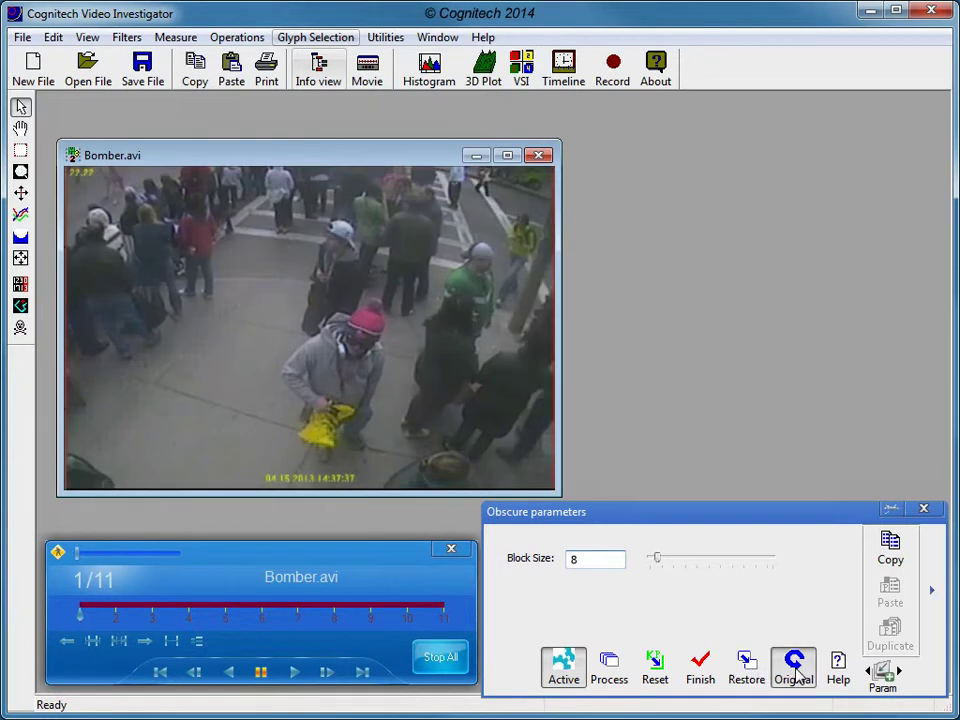
left_click(20, 151)
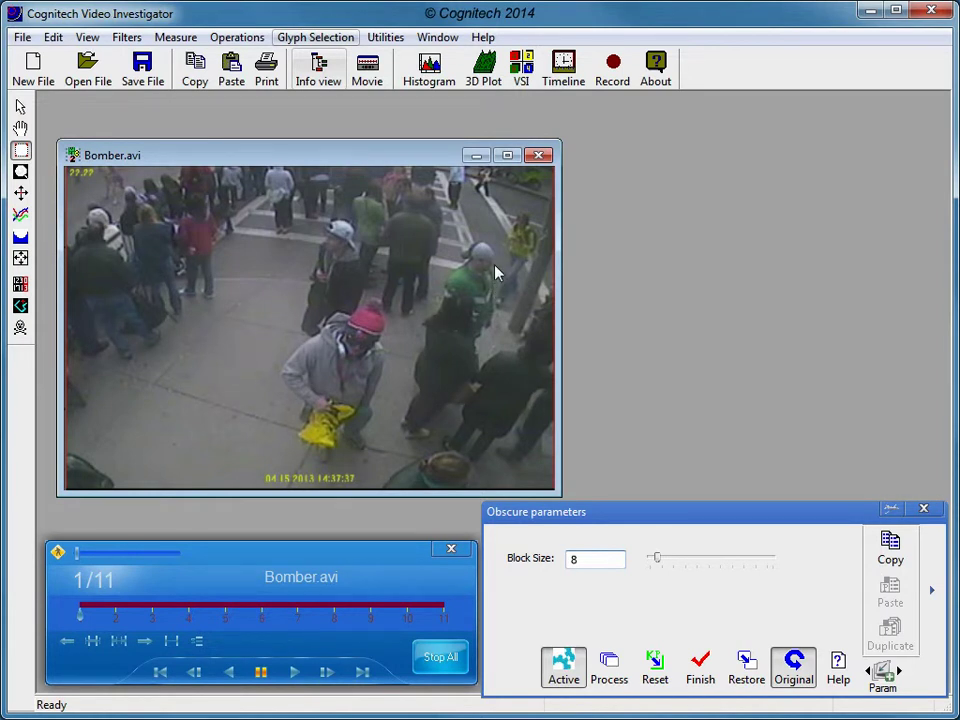
left_click_drag(461, 241, 496, 282)
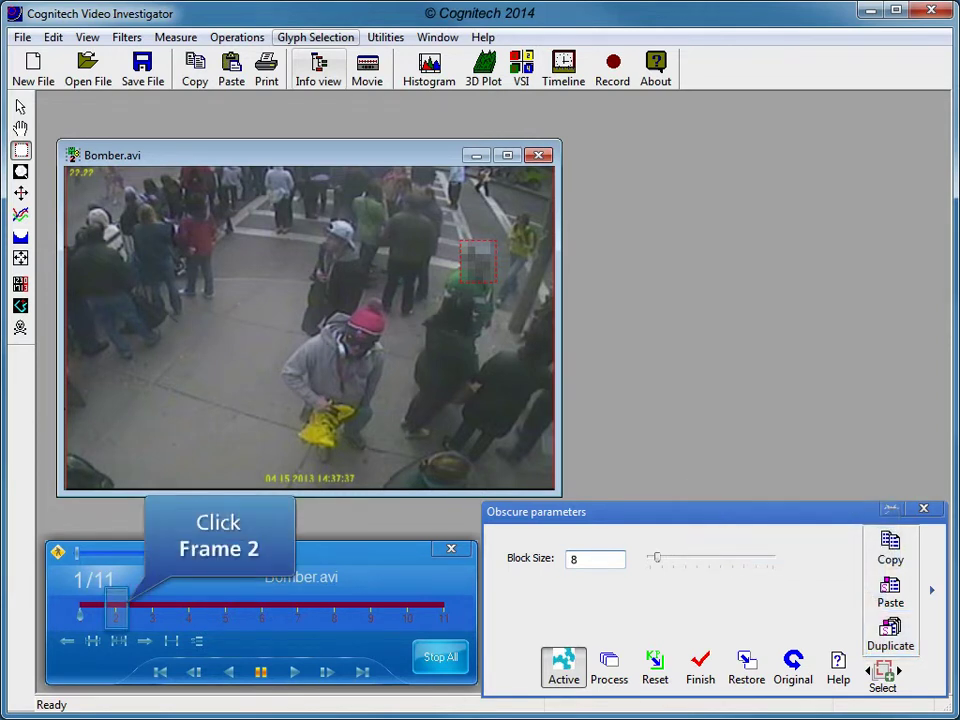
Step: Go through frames 2 to 11 one by one to examine how the obscured region covers the head of the person in green
left_click(116, 611)
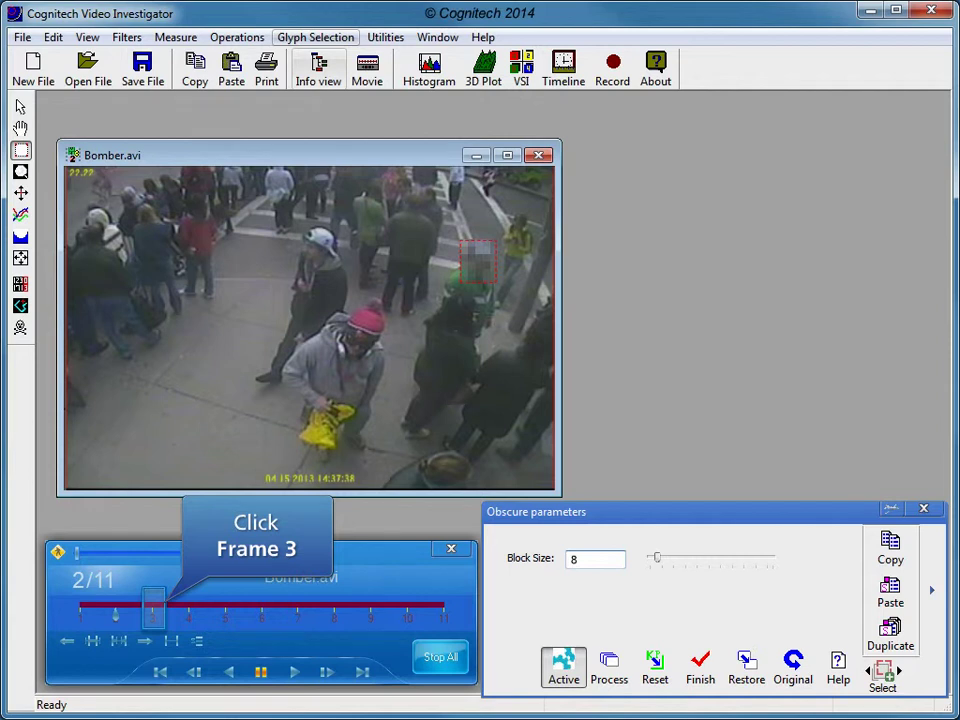
left_click(152, 611)
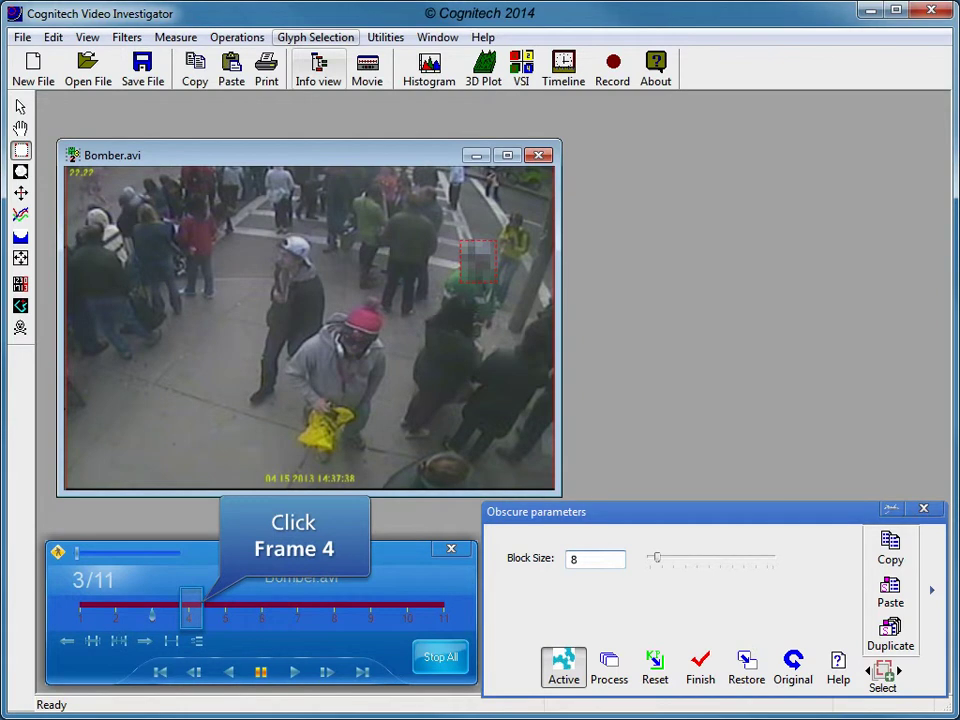
left_click(188, 611)
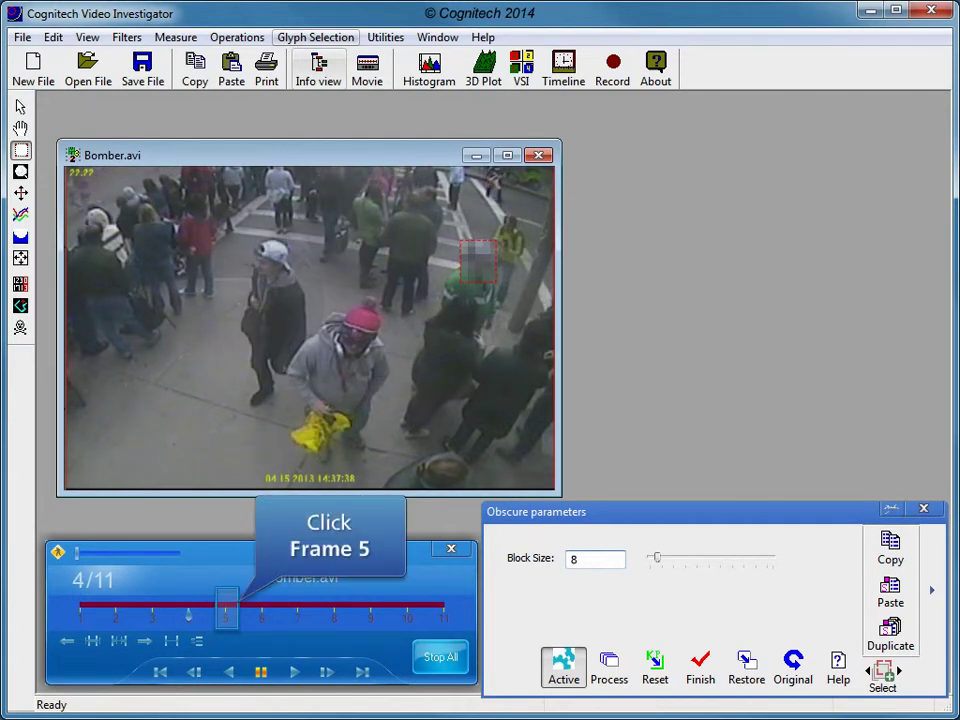
left_click(225, 611)
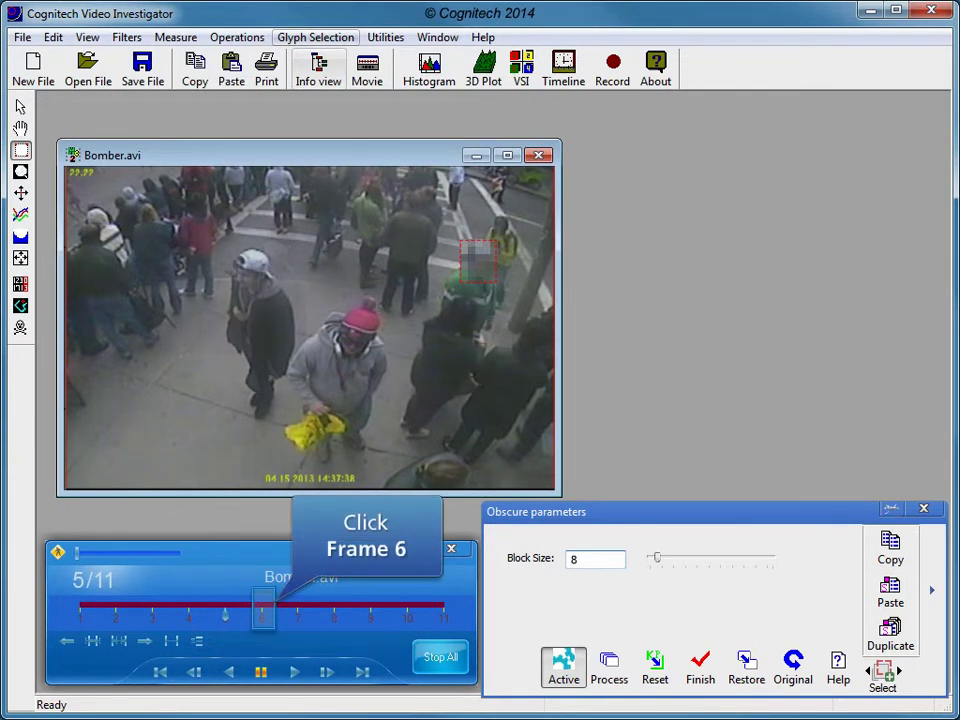
left_click(262, 611)
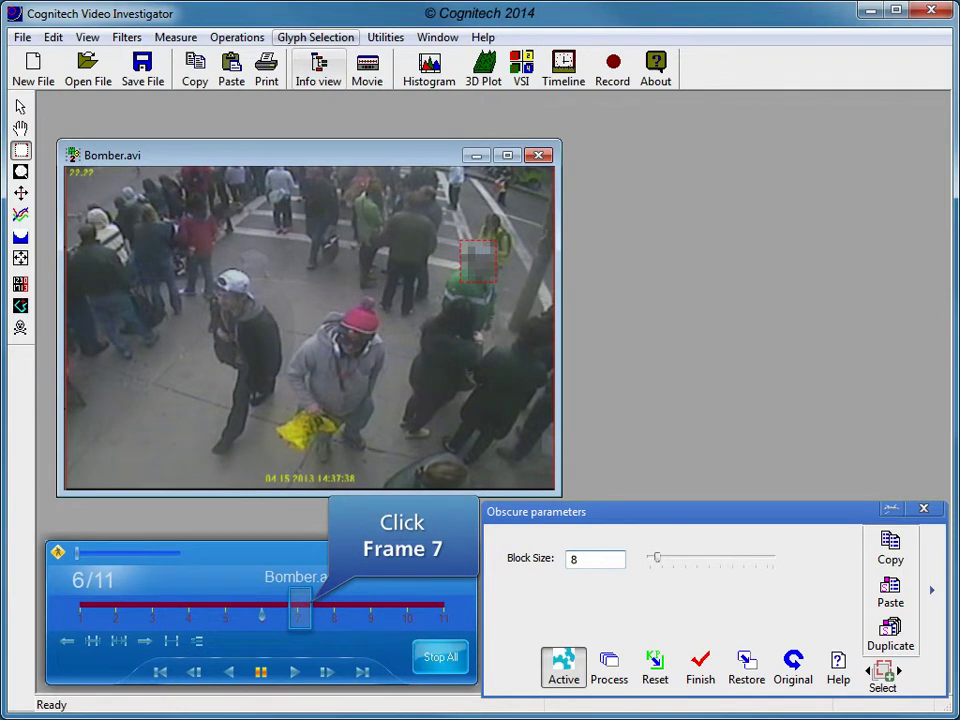
left_click(298, 611)
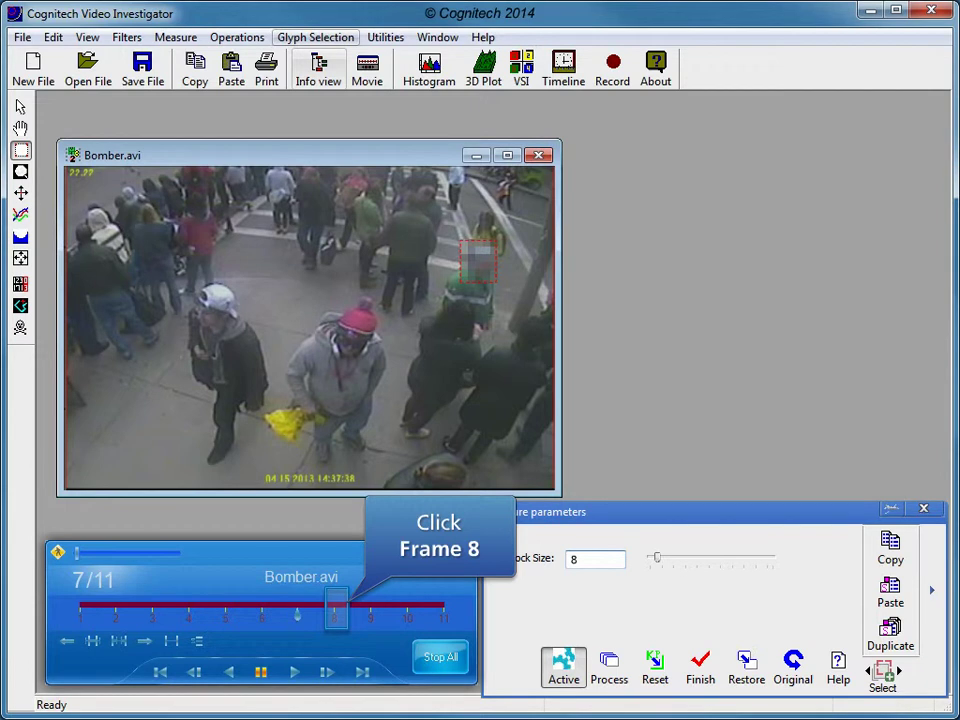
left_click(335, 611)
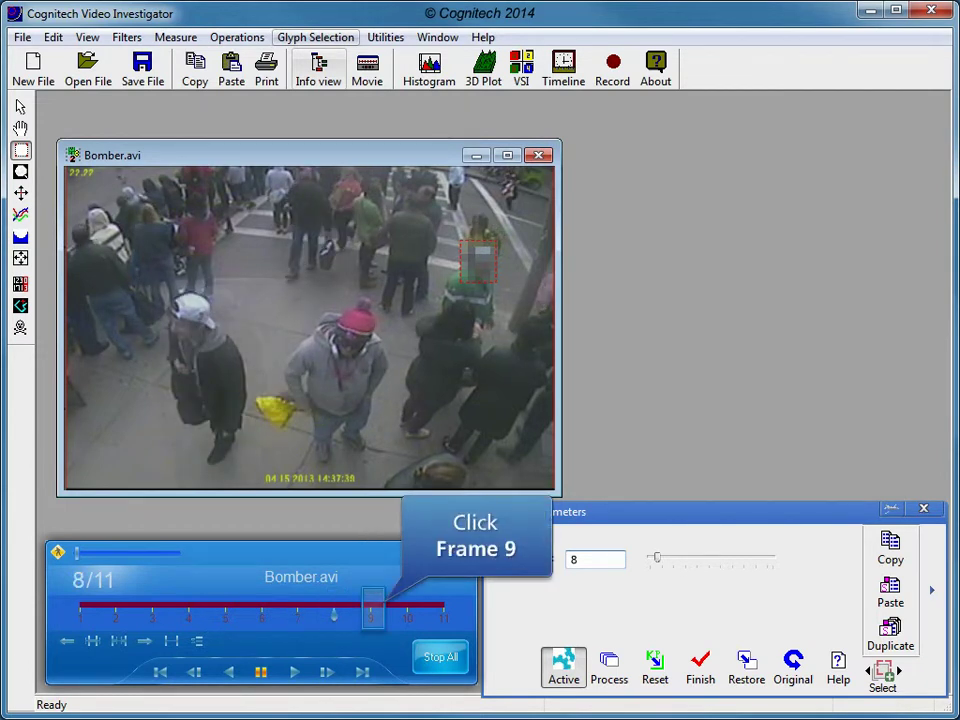
left_click(371, 611)
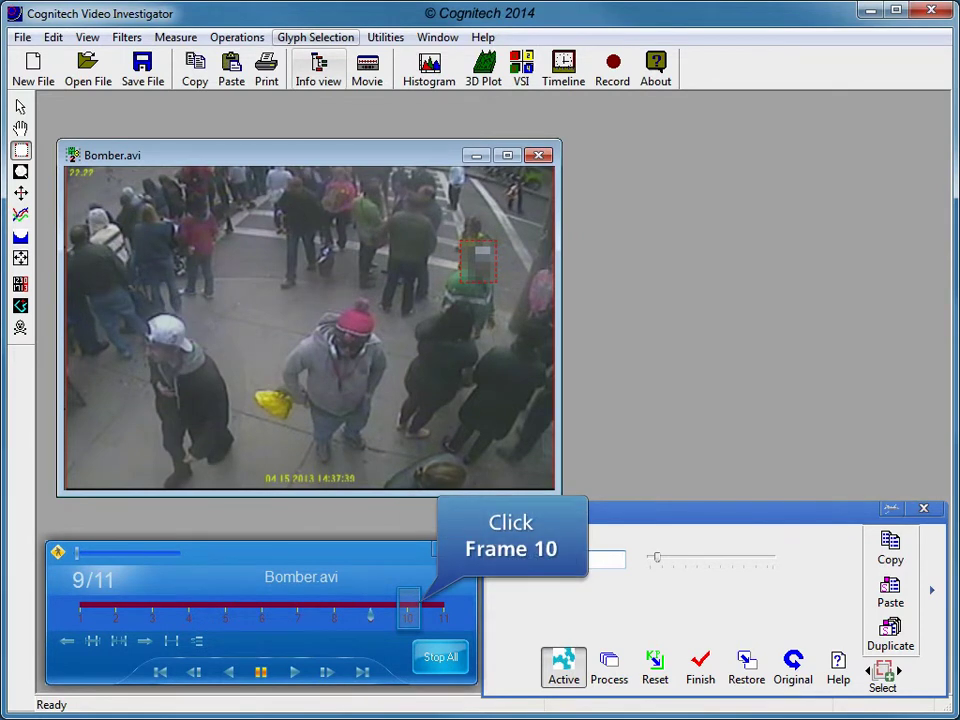
left_click(408, 611)
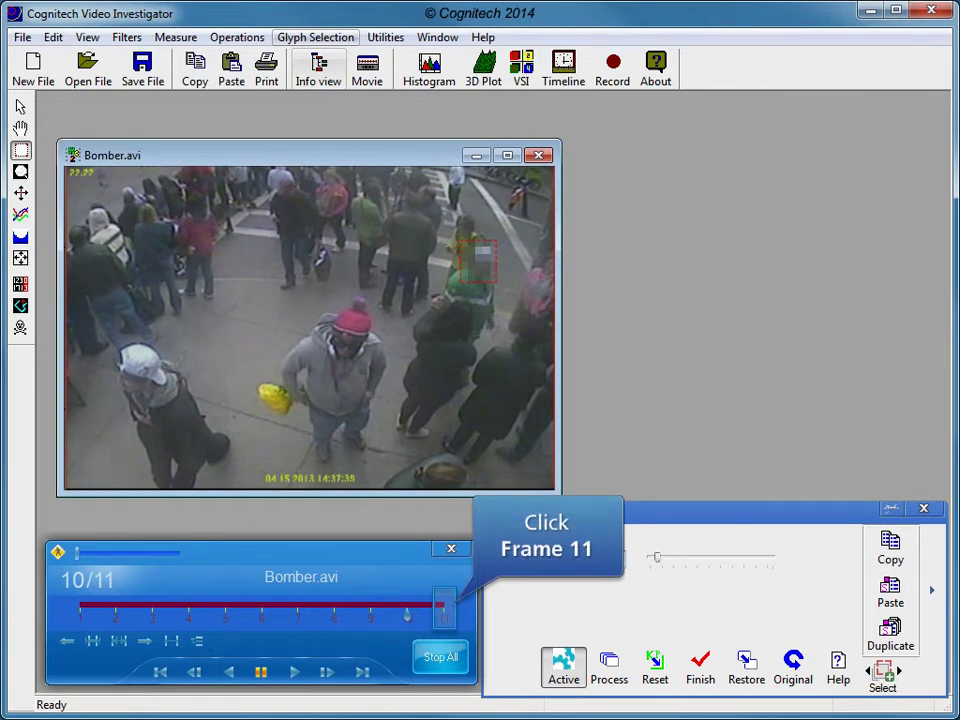
left_click(443, 611)
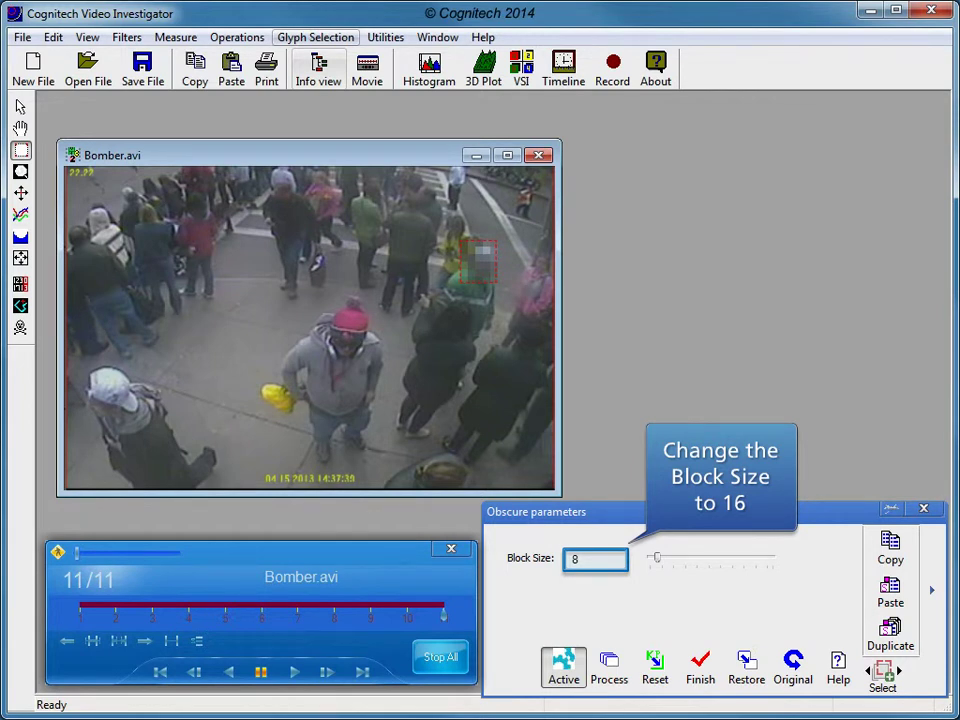
Step: Try an obscure block size of 16 on frame 11, and finally set the block size to 4
double_click(575, 559)
type("16")
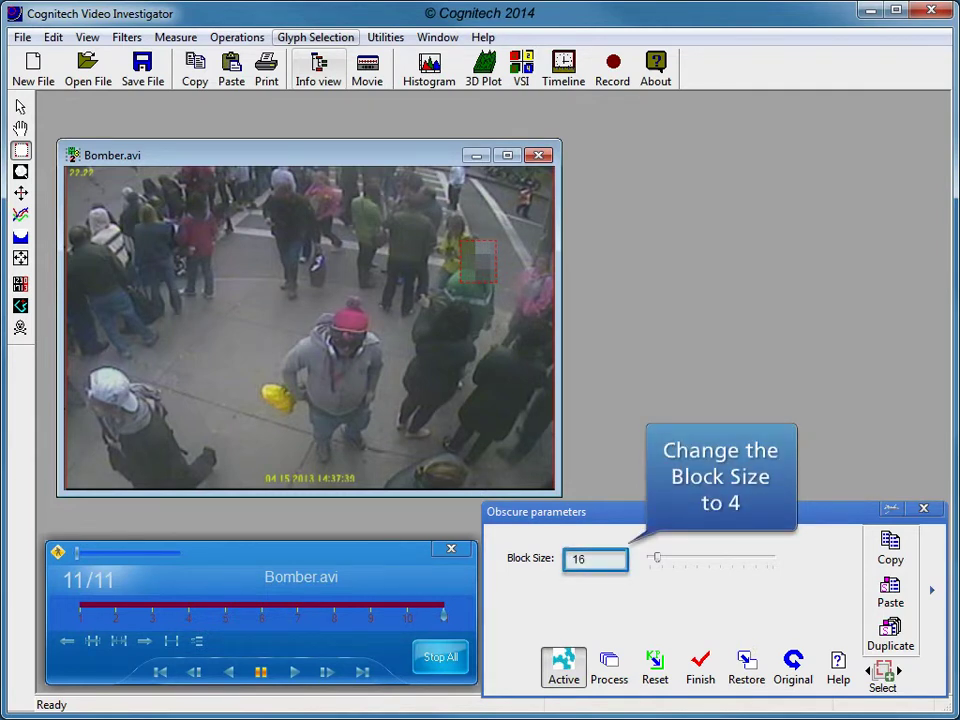
double_click(578, 559)
type("4")
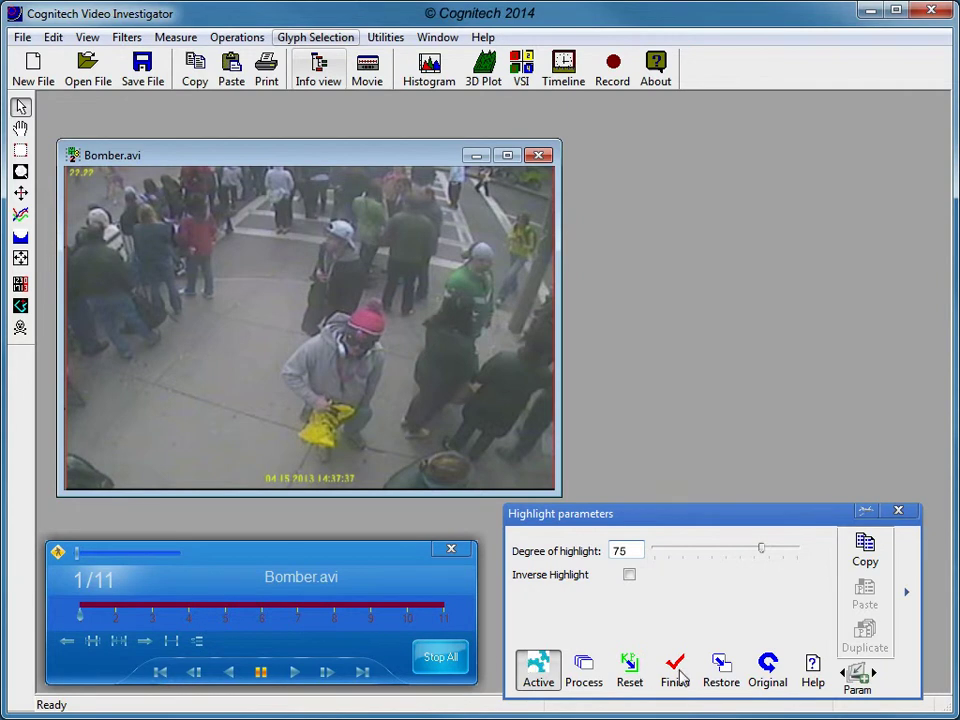
Step: Restrict the Highlight filter to a rectangle around the white-capped man's head on frame 1, with a degree of highlight of 50
left_click(768, 680)
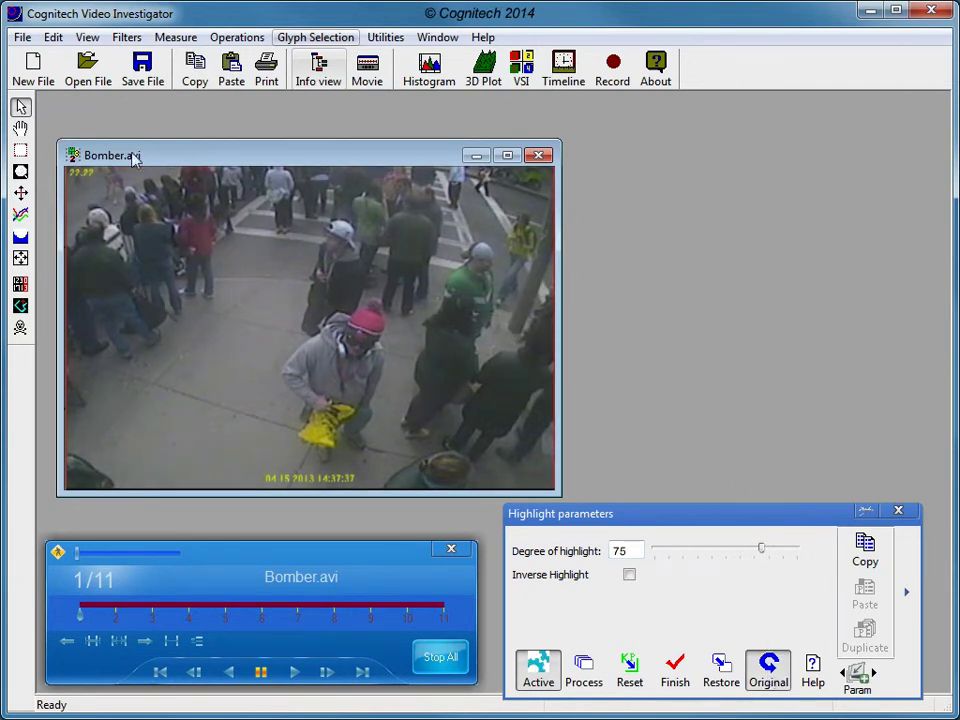
left_click(20, 151)
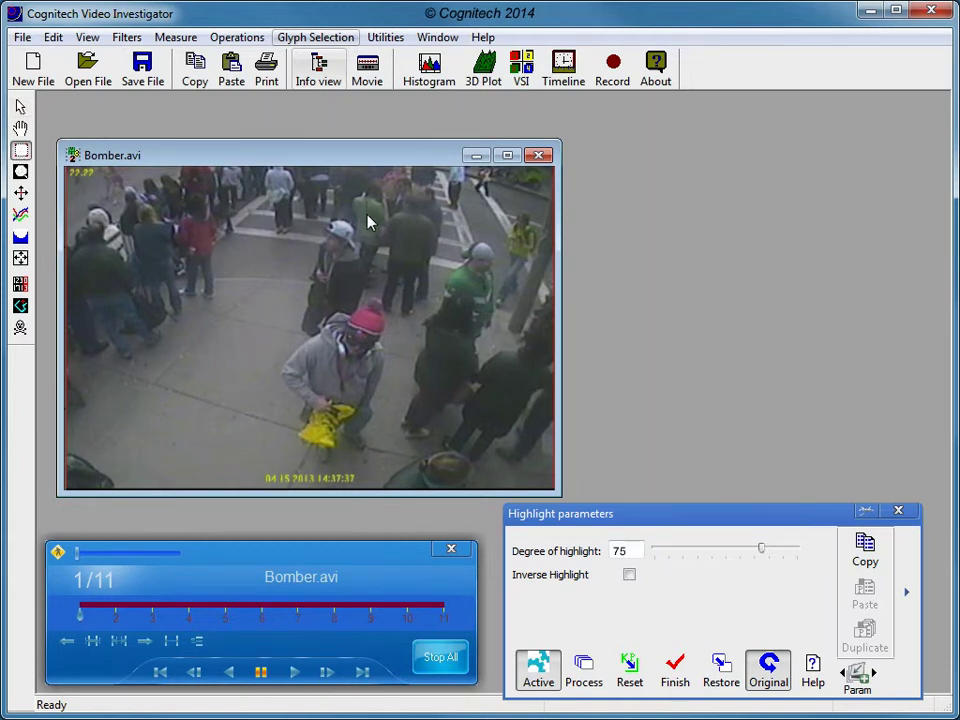
left_click_drag(311, 208, 369, 264)
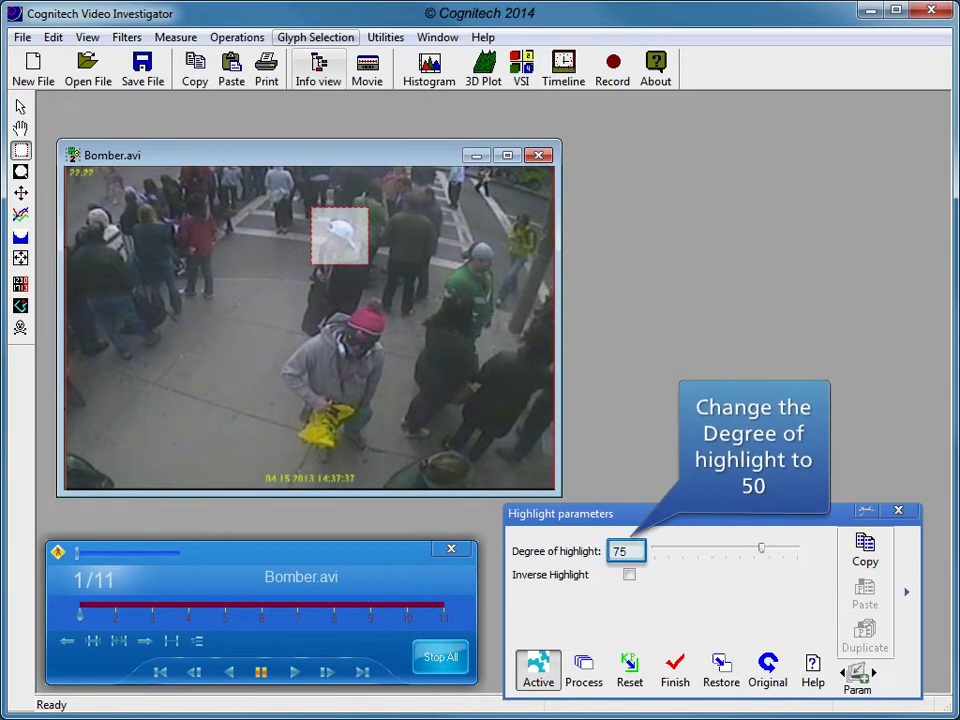
double_click(620, 551)
type("50")
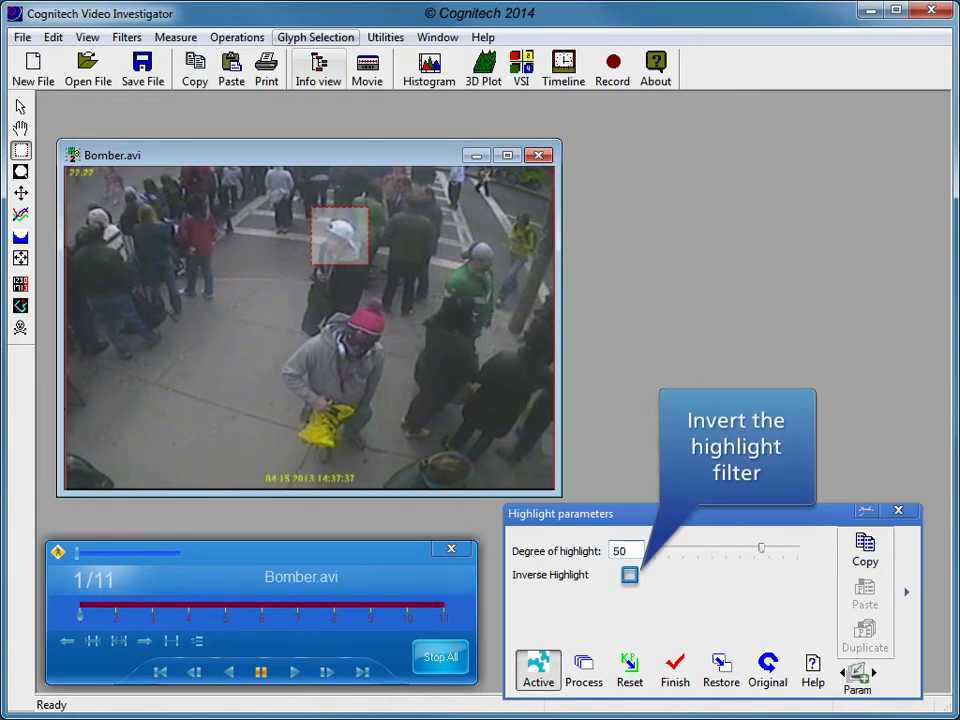
Step: Enable Inverse Highlight, set the degree of highlight to 20, and copy the filter parameters
left_click(629, 575)
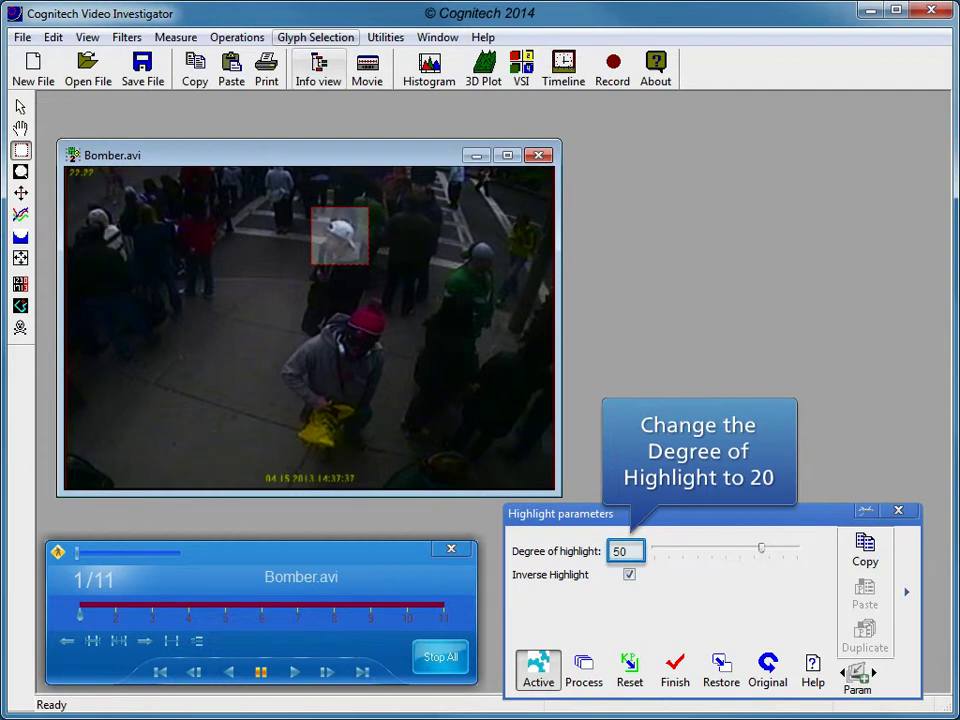
double_click(621, 551)
type("20")
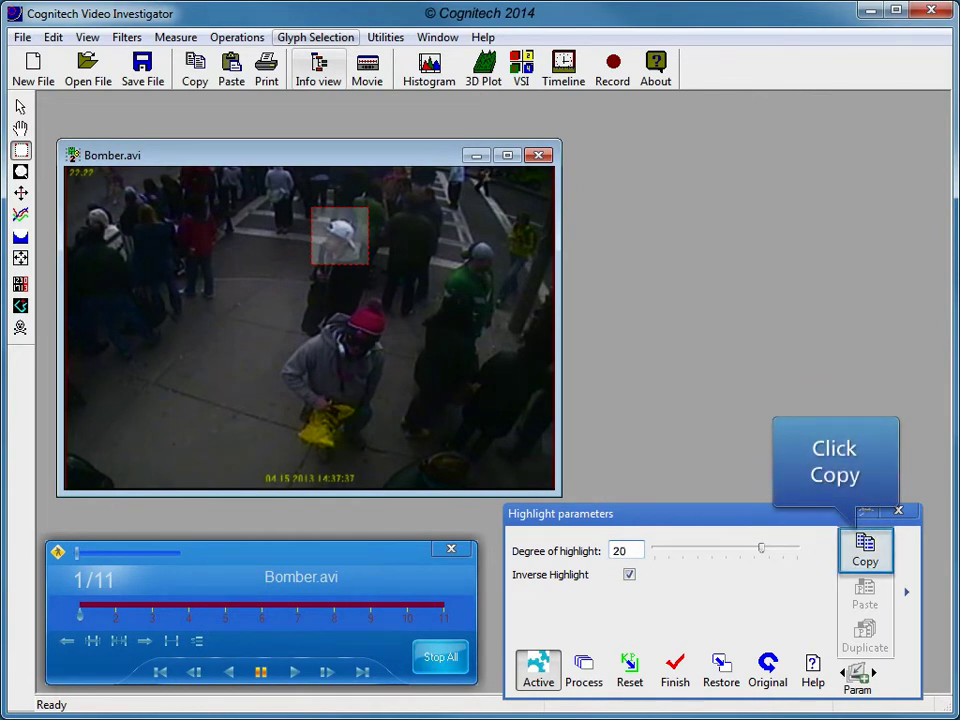
left_click(865, 550)
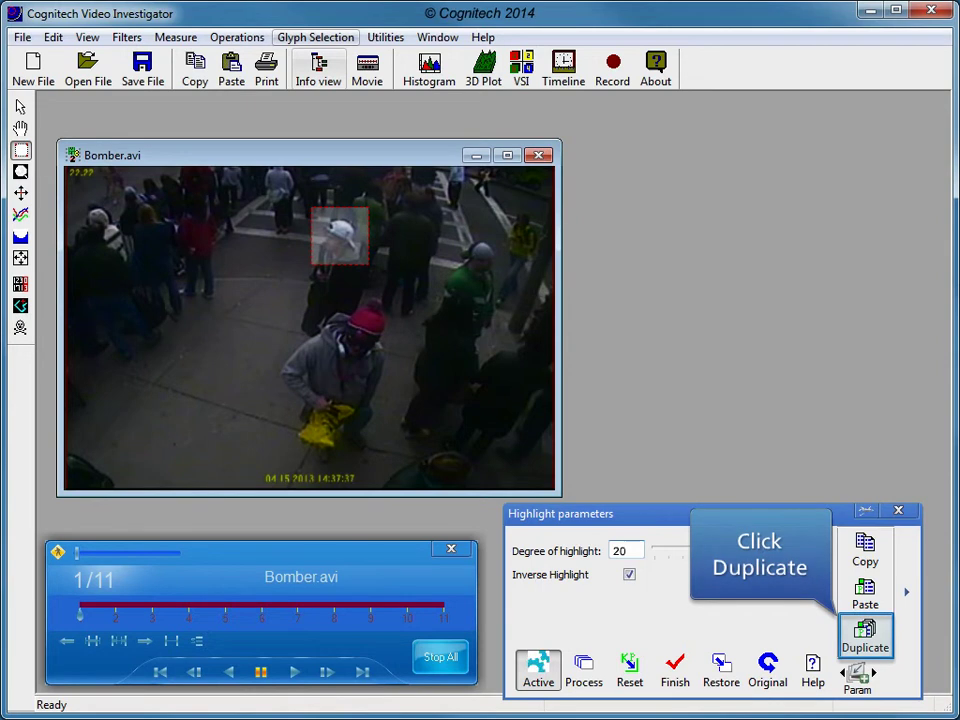
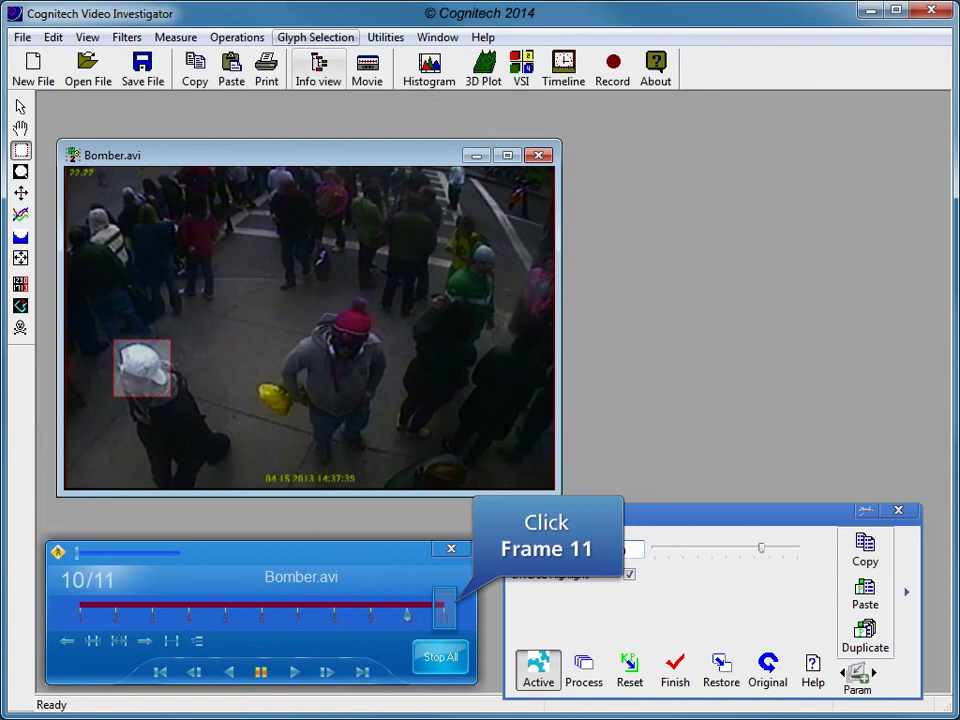
Step: Go to frame 11, process the movie with the Highlight filter, and finish the filter
left_click(443, 610)
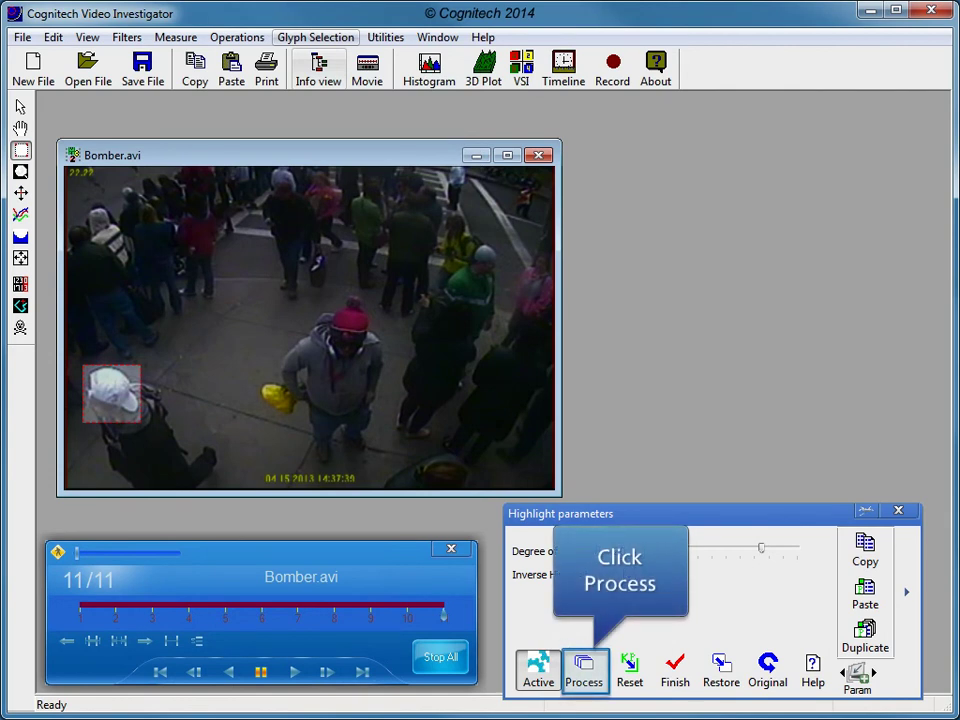
left_click(584, 668)
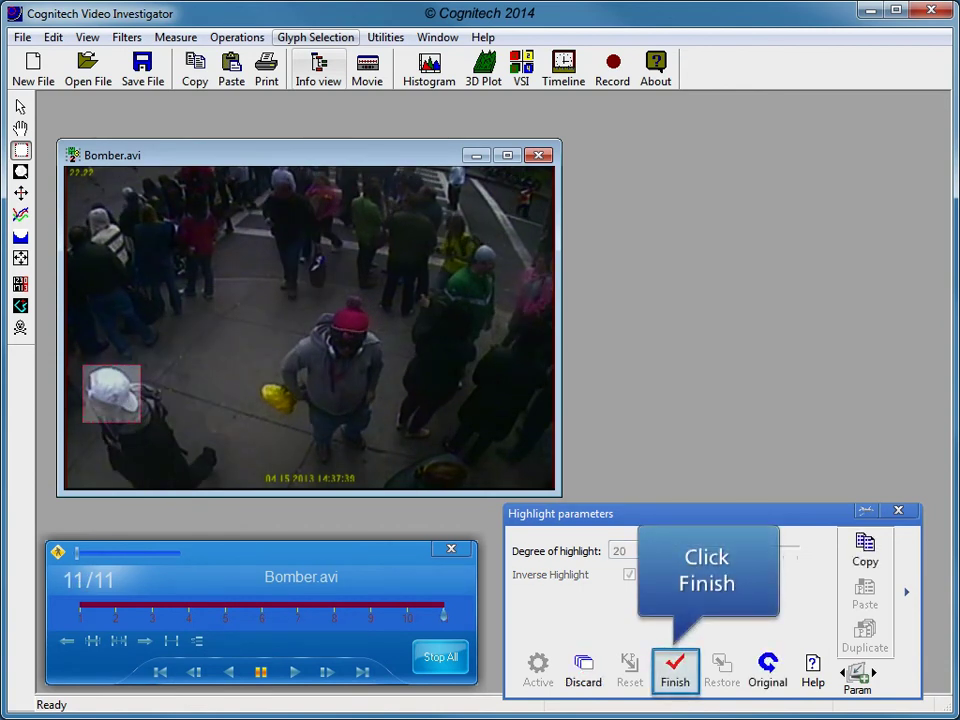
left_click(675, 668)
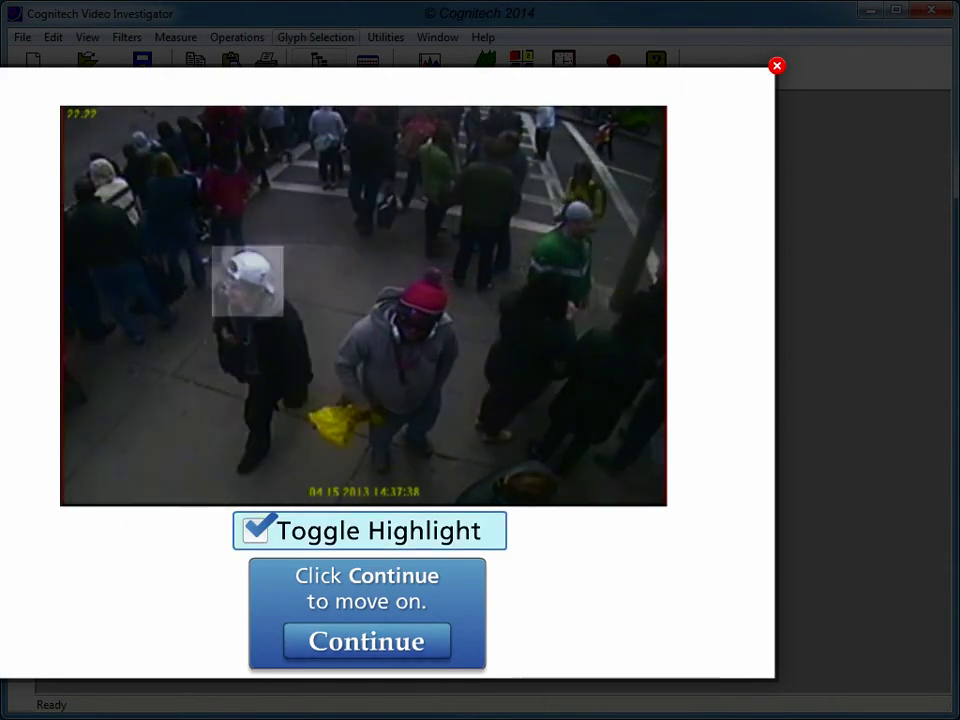
Step: Compare the video with and without the highlight, and continue to the end of the tutorial
key("space")
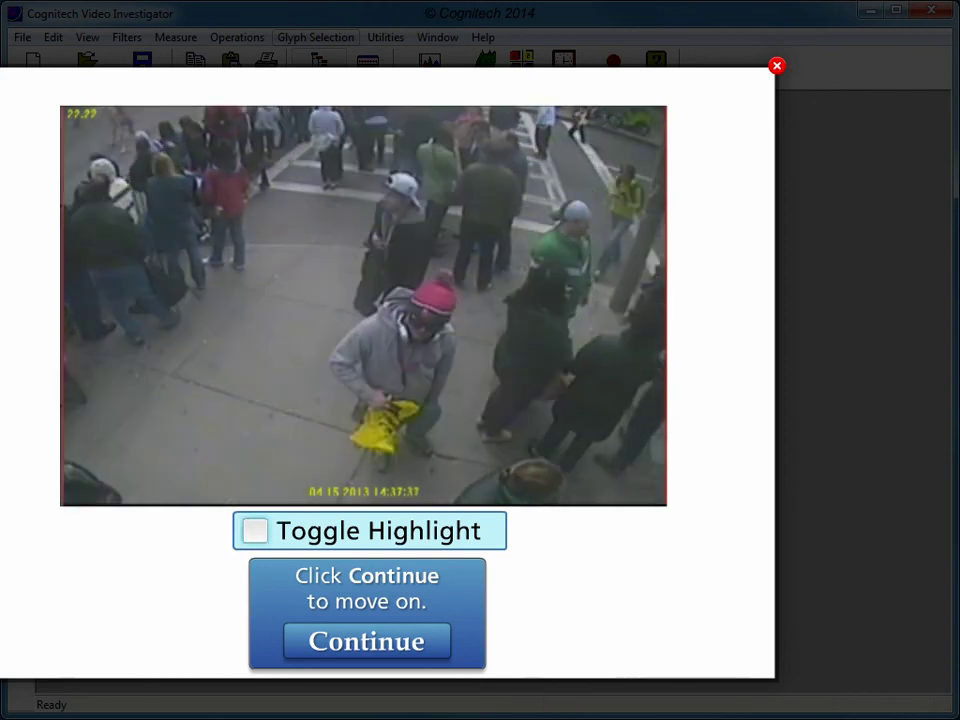
key("space")
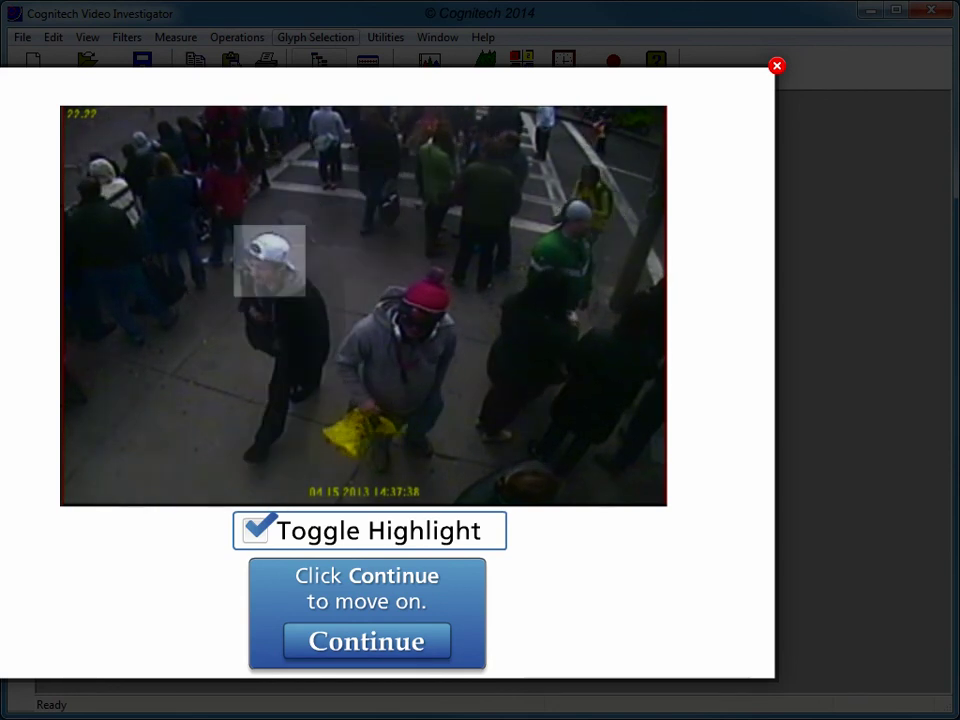
key("space")
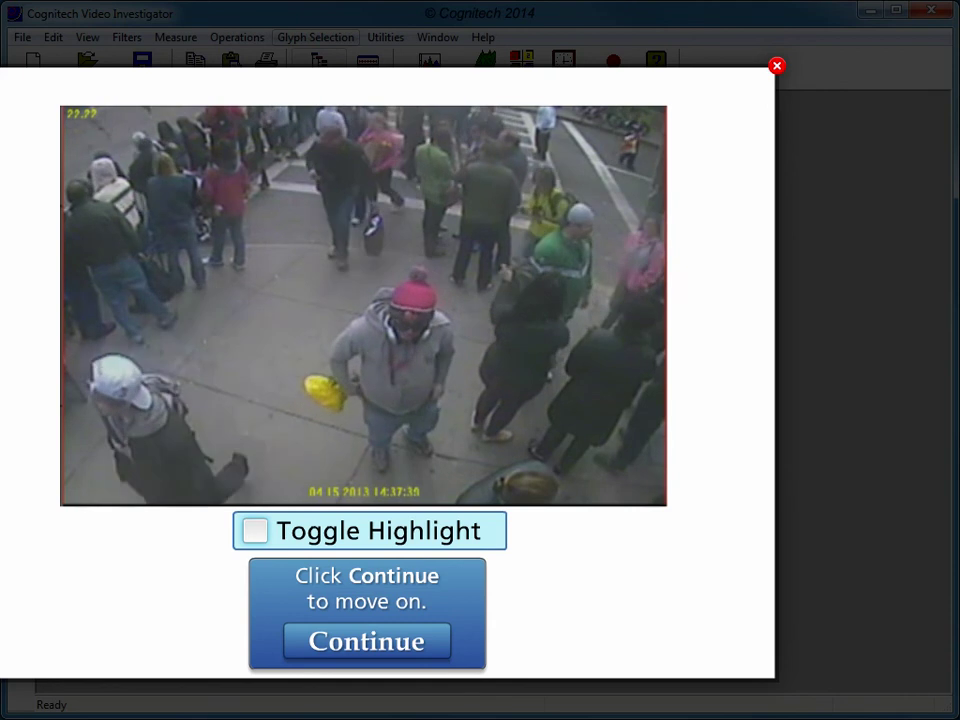
key("space")
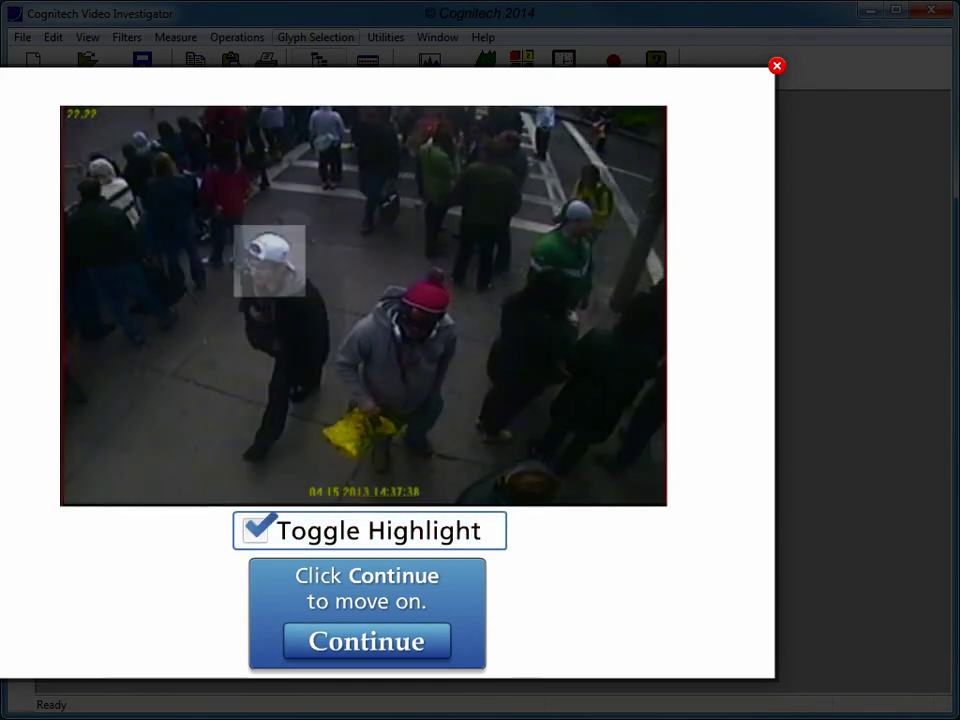
key("Return")
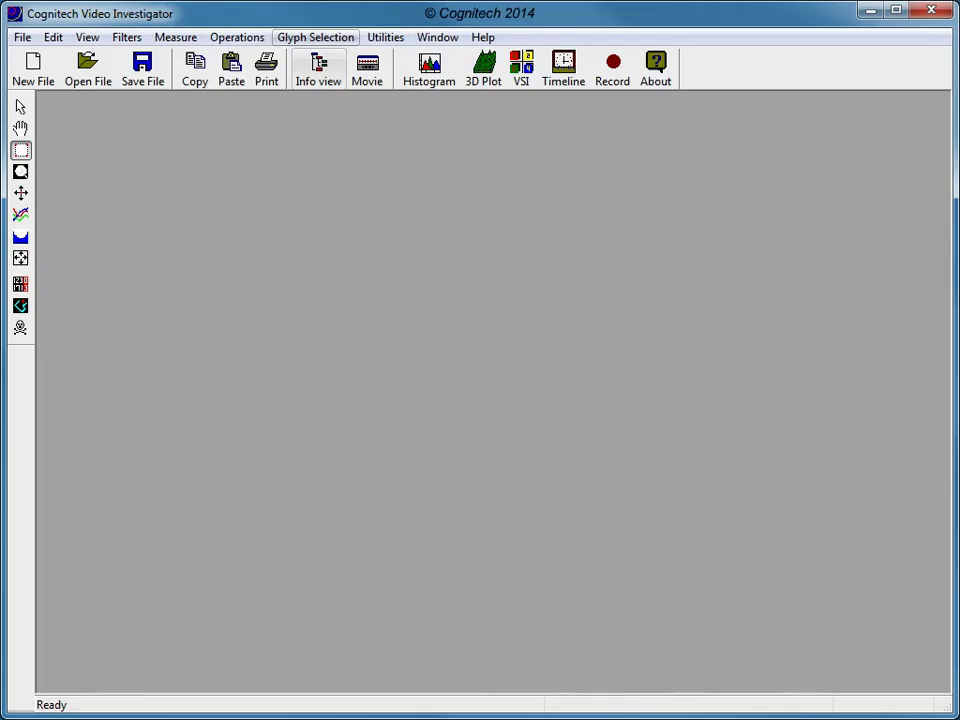
key("Return")
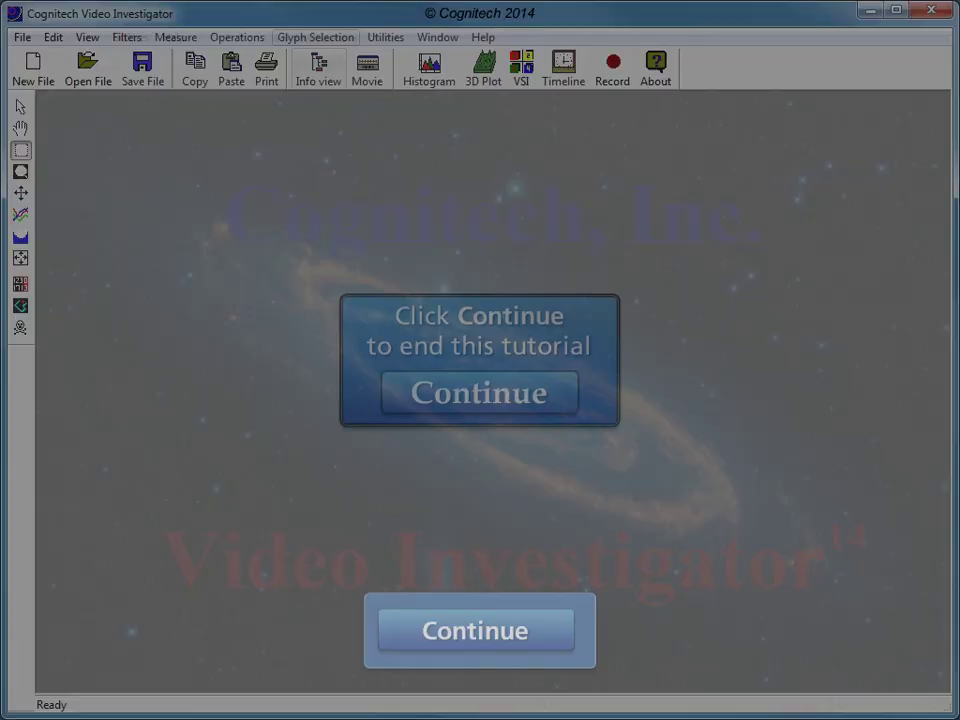